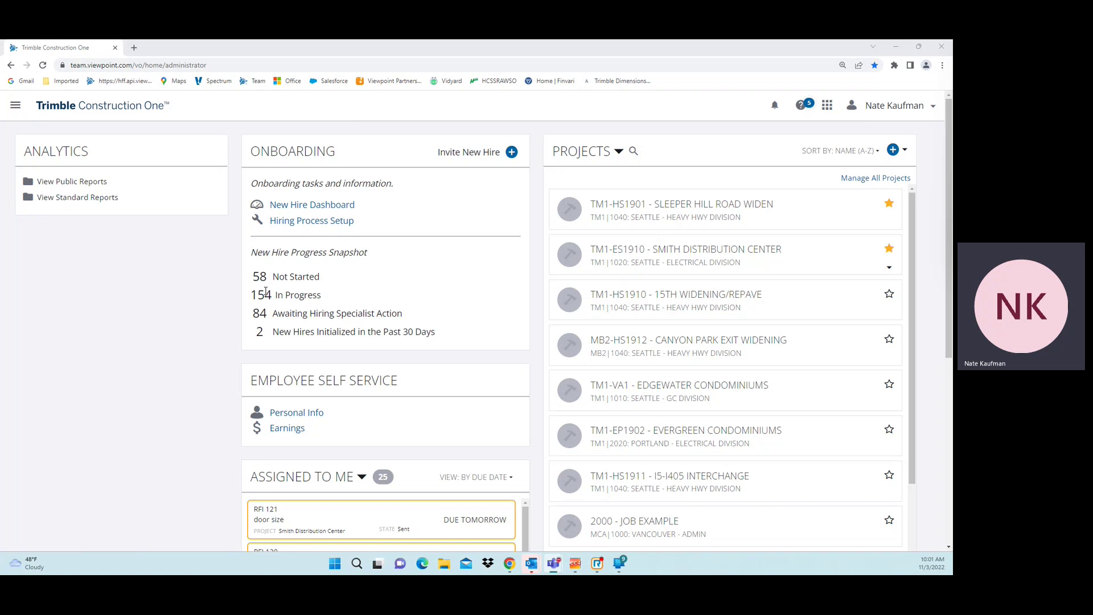
Step: Open the New Hire Dashboard from the Onboarding panel on the Trimble Construction One home page
click(689, 422)
click(335, 210)
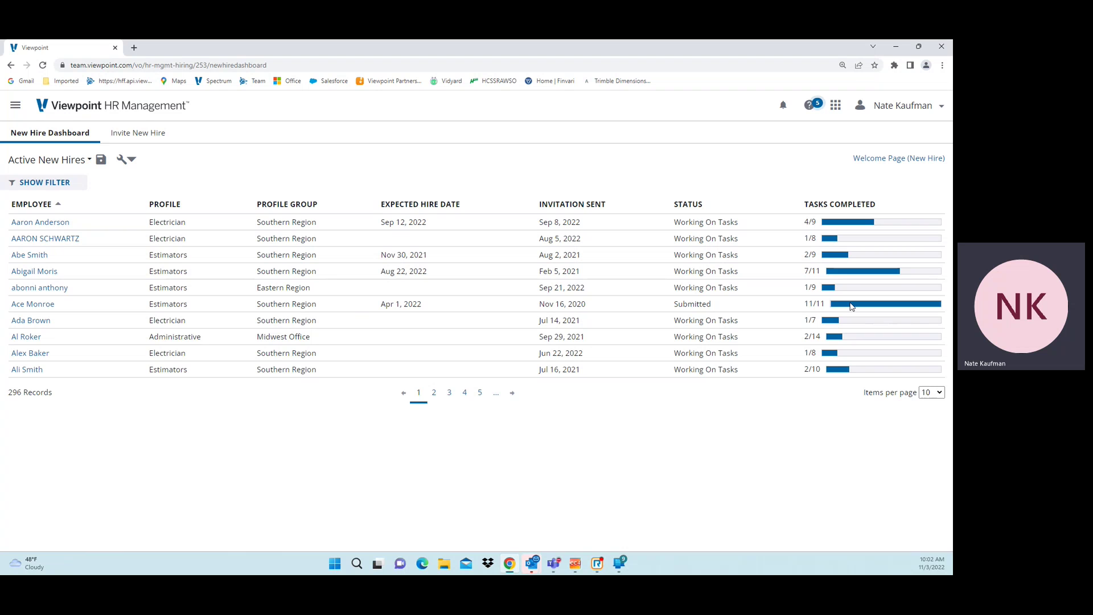
Step: Open the record of the new hire showing Submitted status with 11/11 tasks
click(40, 306)
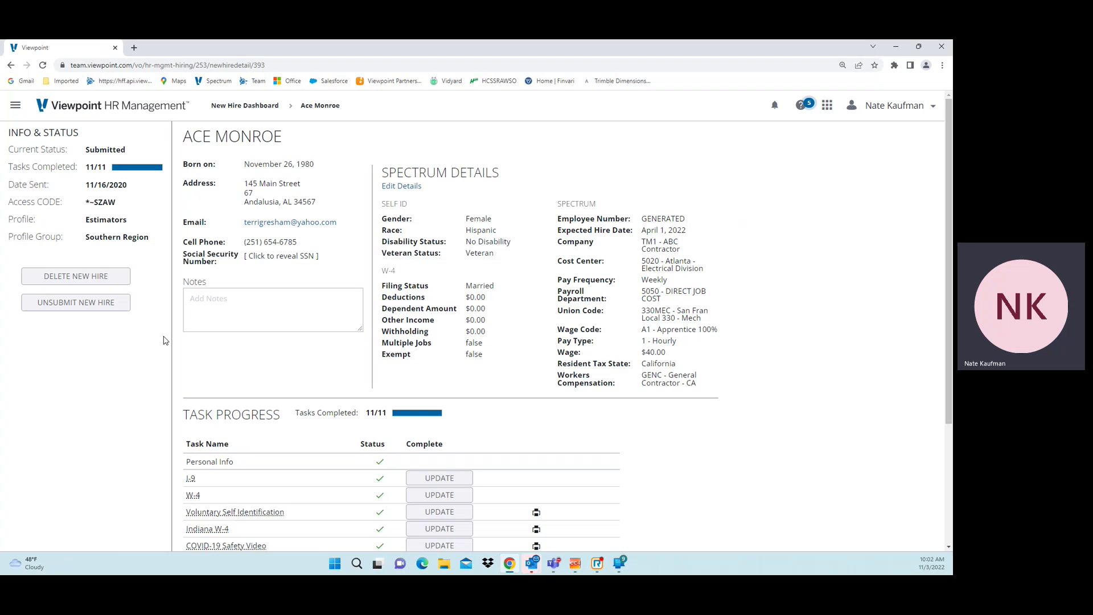
Step: Review the hire's personal, Spectrum payroll and task-progress sections, then return to the New Hire Dashboard
scroll(159, 445, down, 2)
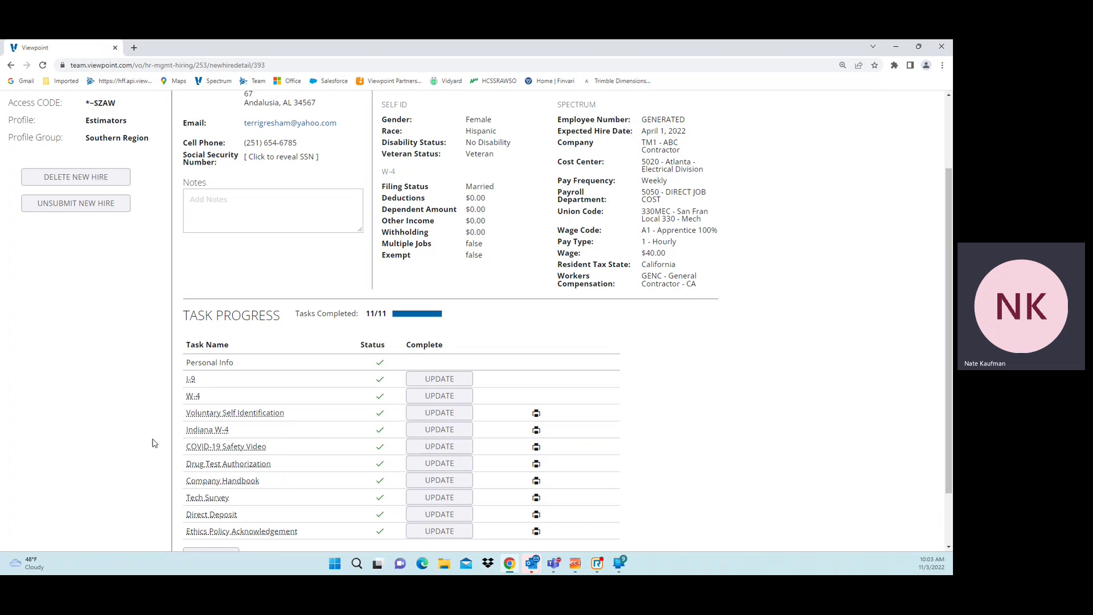
scroll(174, 441, up, 3)
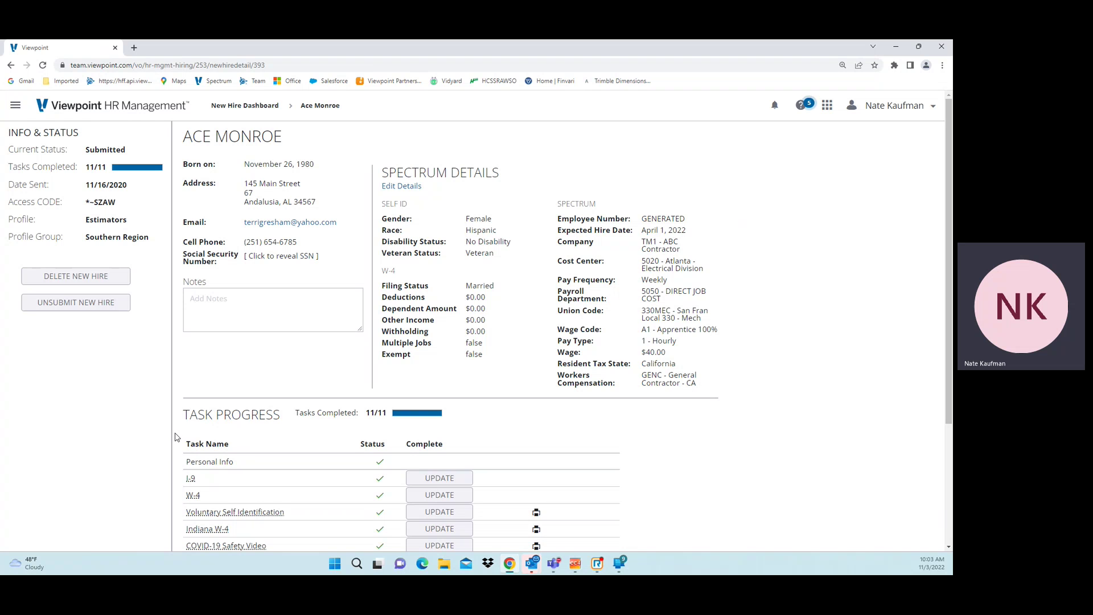
scroll(176, 454, down, 1)
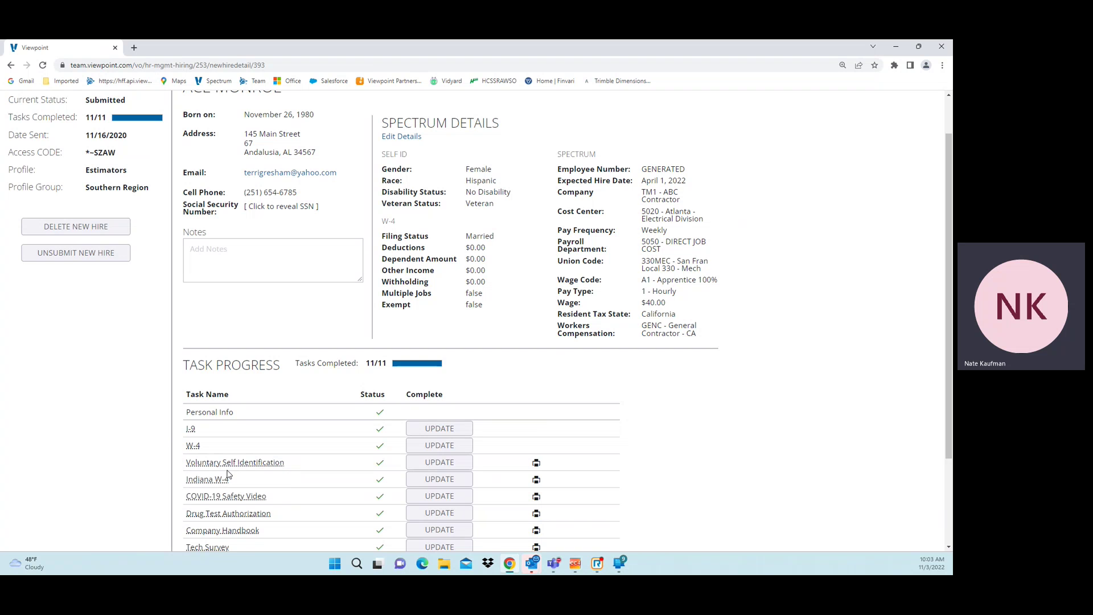
scroll(227, 475, down, 1)
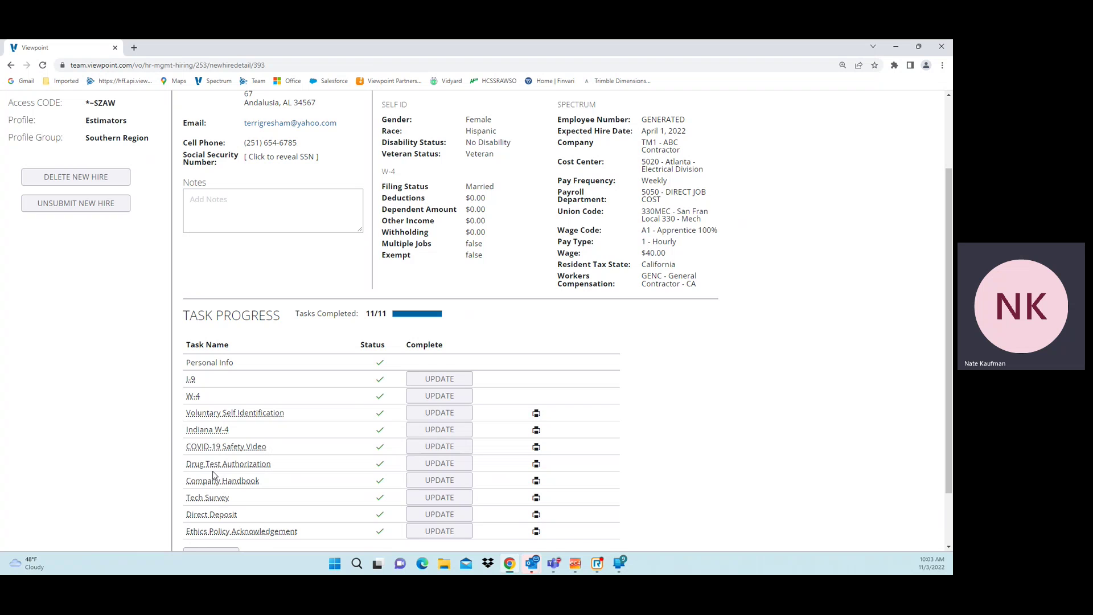
scroll(215, 479, up, 2)
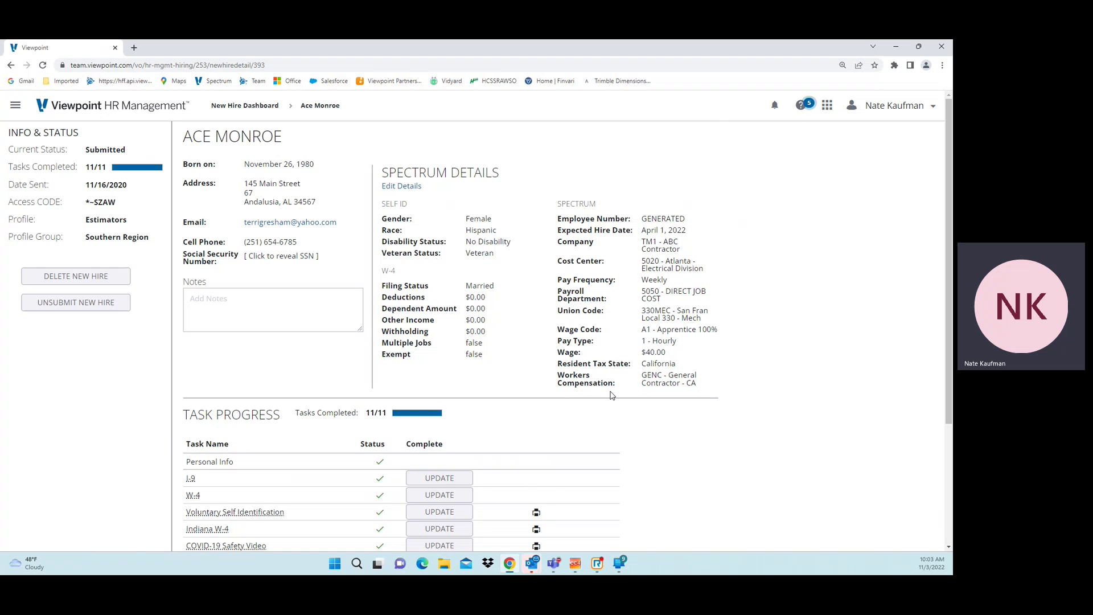
scroll(612, 395, down, 3)
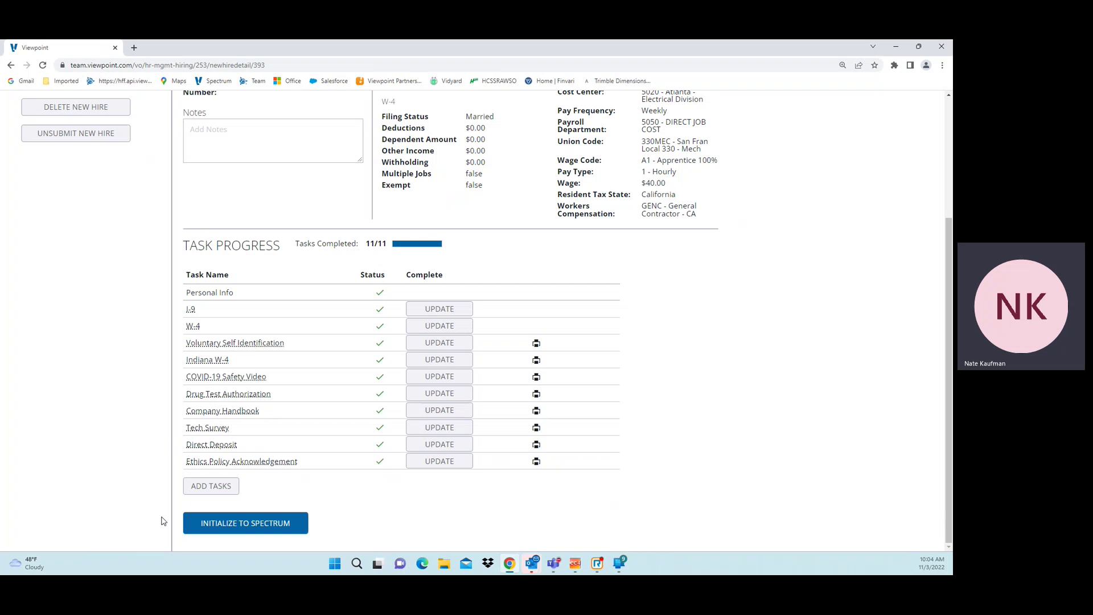
scroll(385, 275, up, 2)
scroll(383, 275, up, 2)
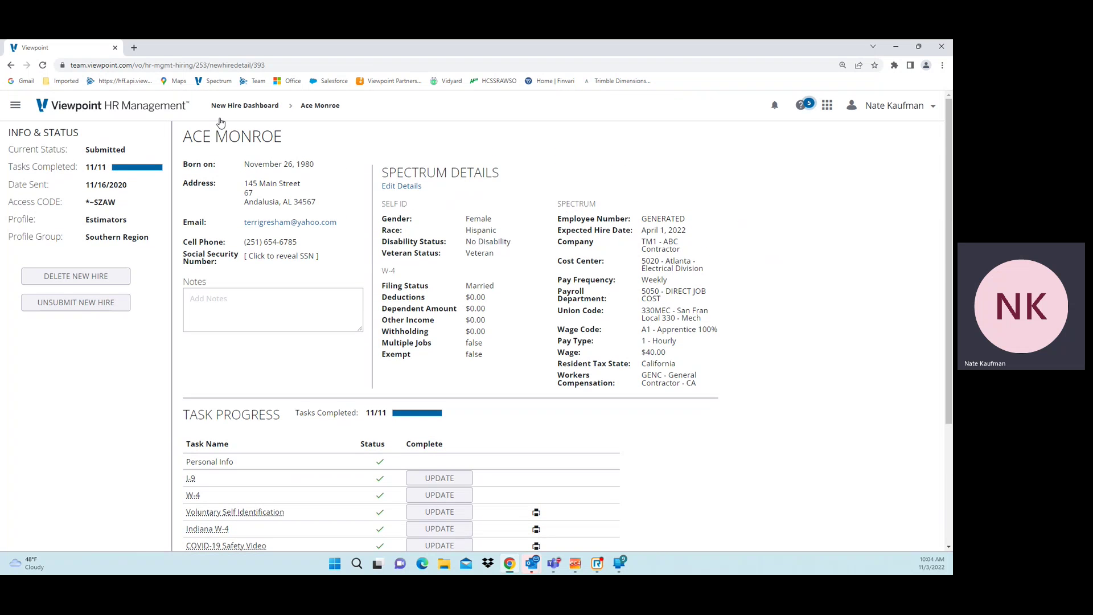
click(238, 106)
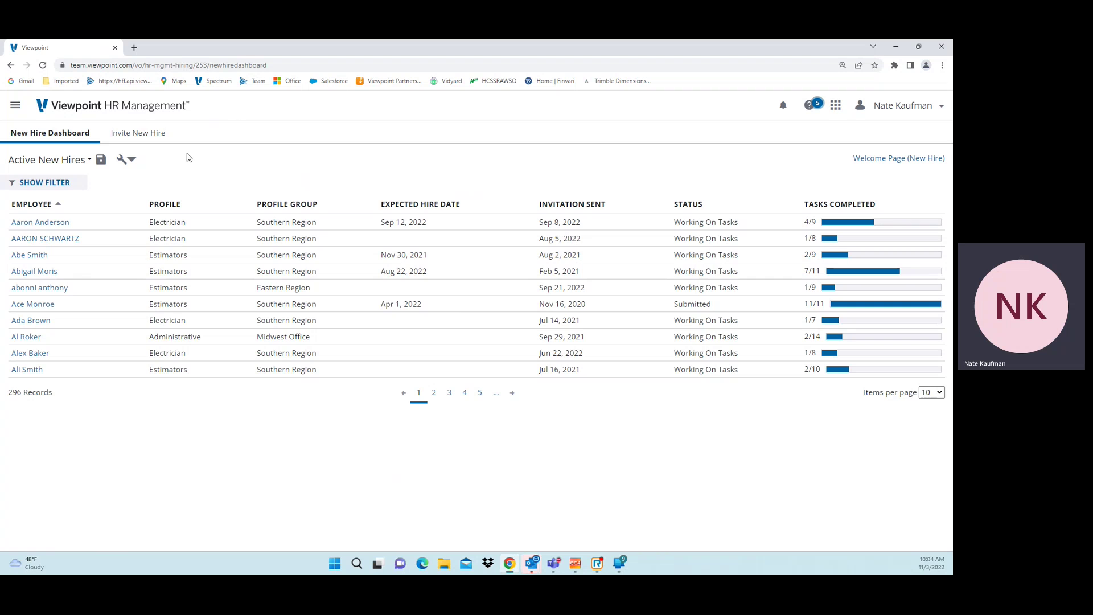
Step: Start an Invite New Hire form and enter the new hire's first name
click(149, 135)
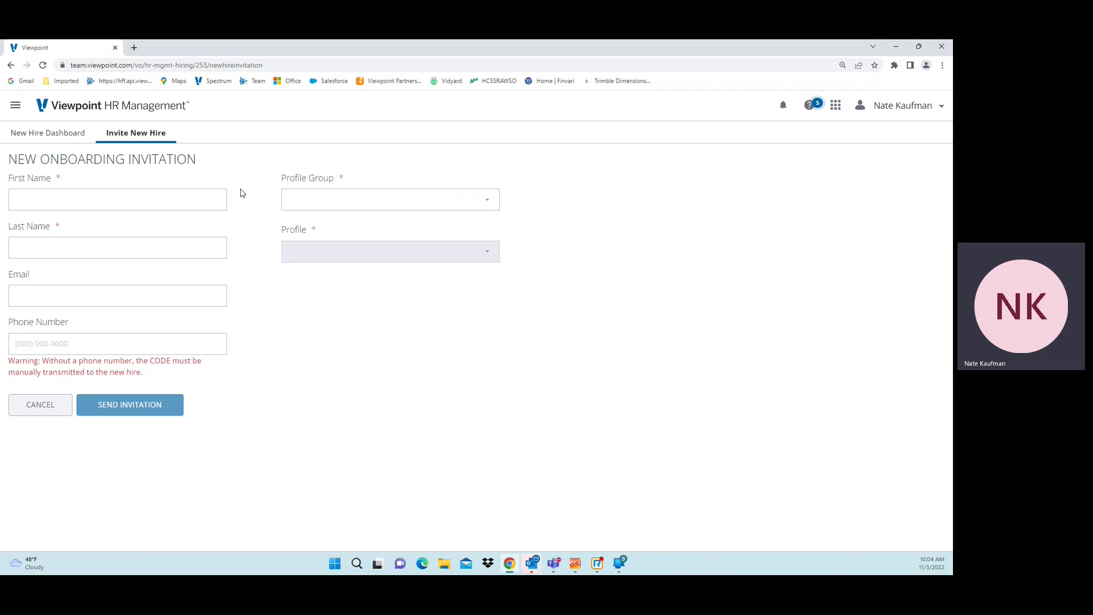
click(91, 198)
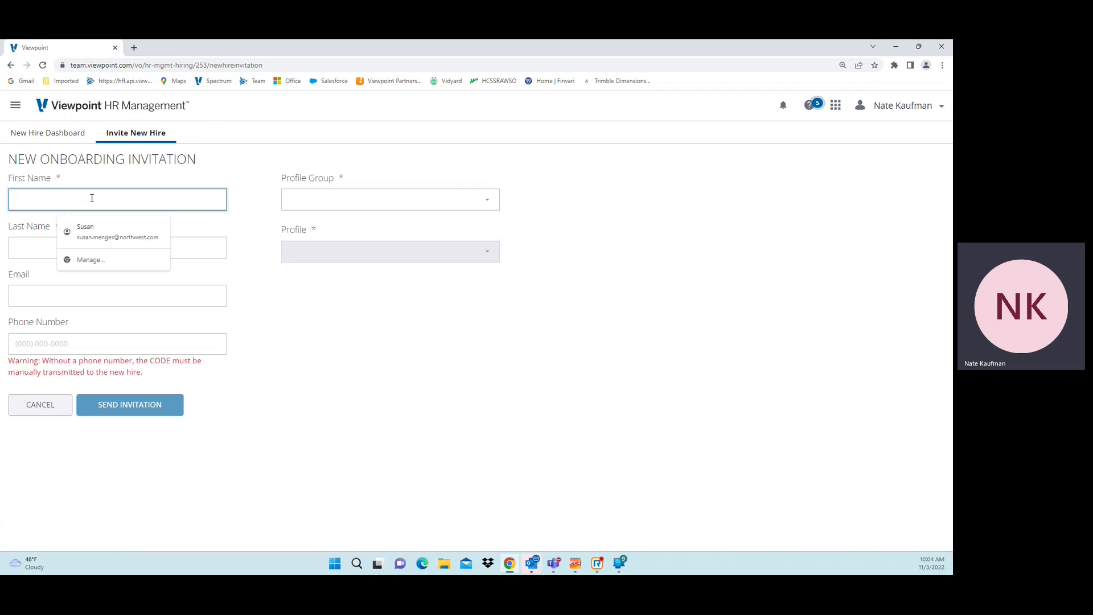
text(nay)
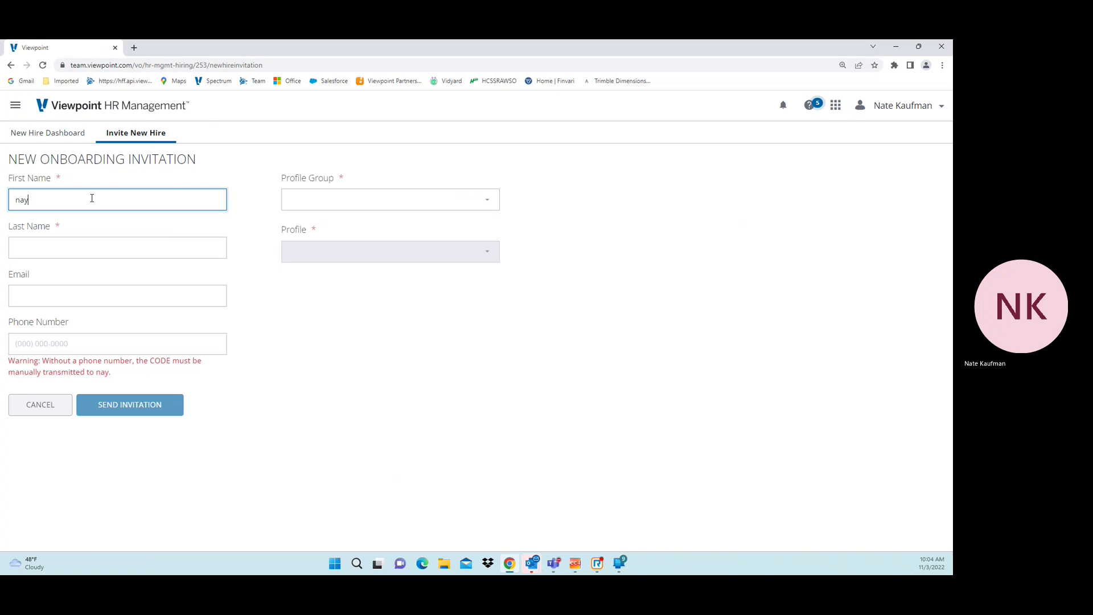
key(BackSpace)
text(te)
key(Tab)
Step: Fill in the new hire's last name, e-mail address and phone number
text(K)
key(Tab)
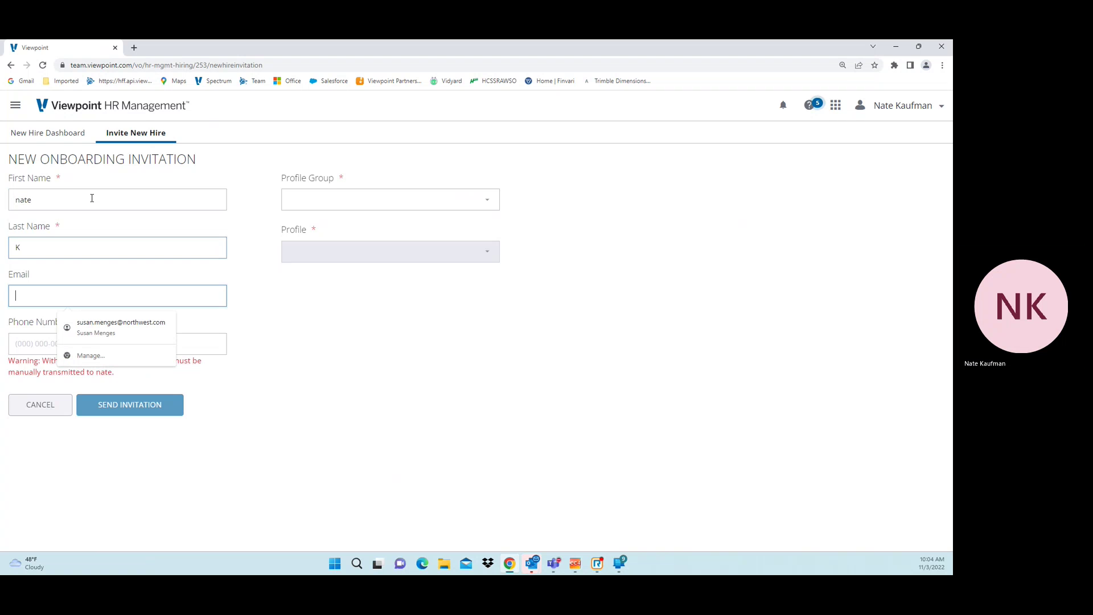
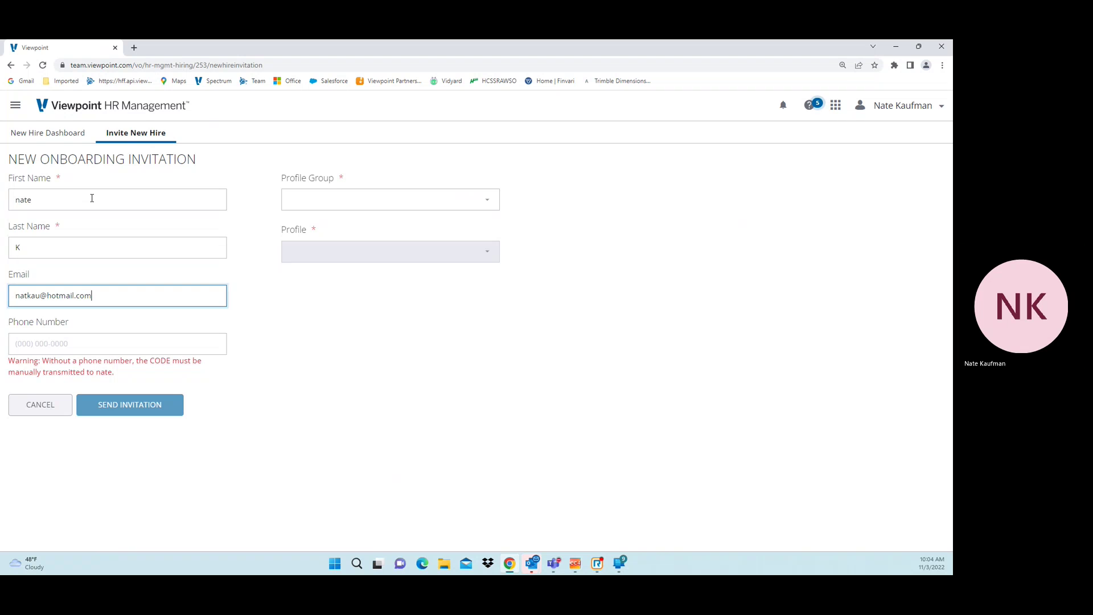
key(Tab)
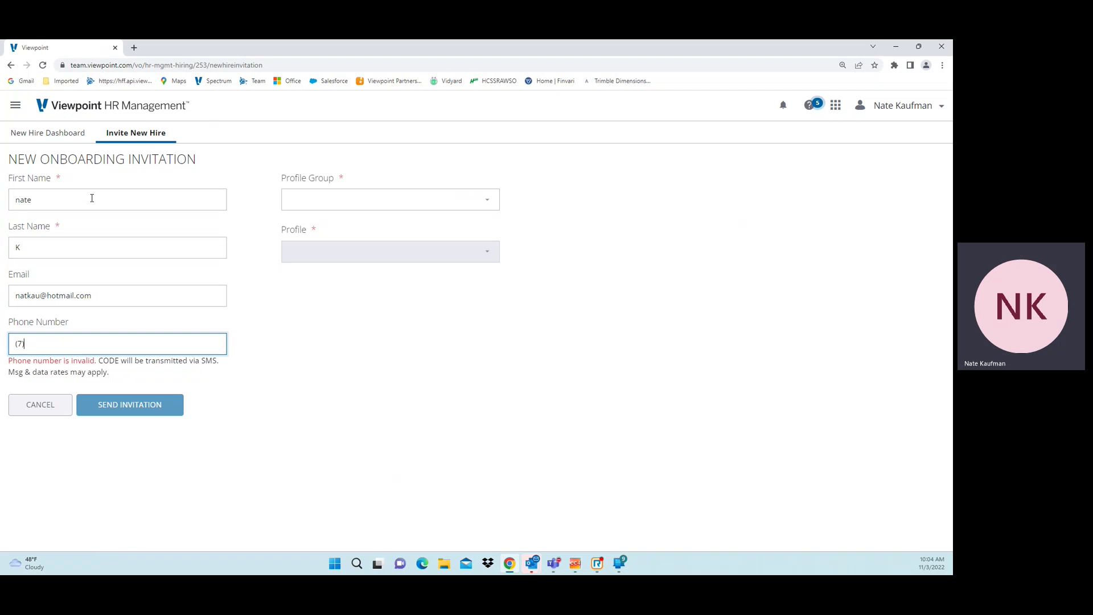
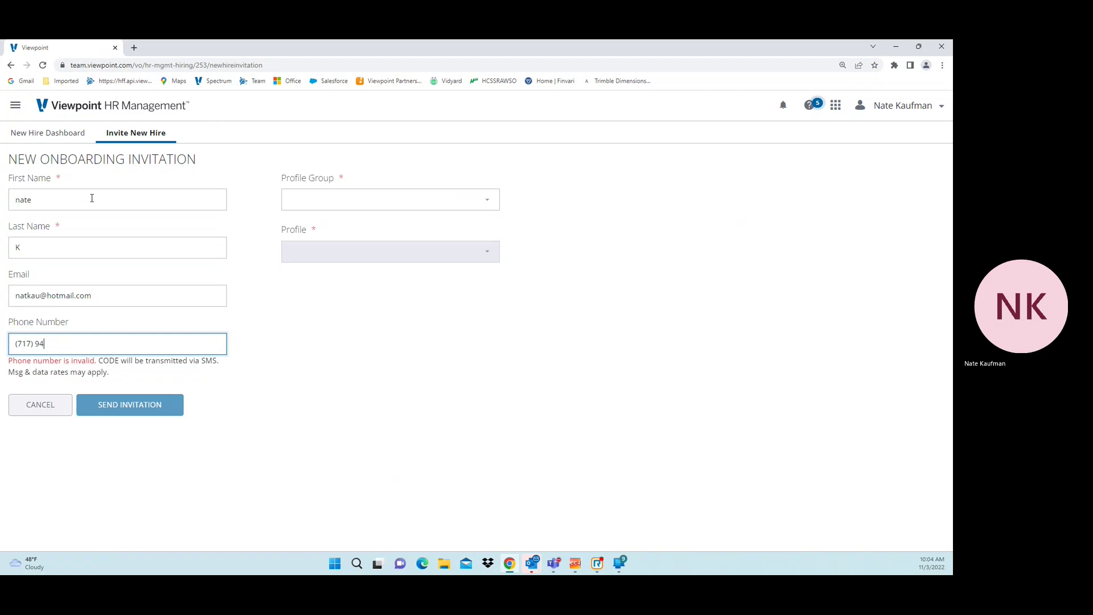
click(423, 206)
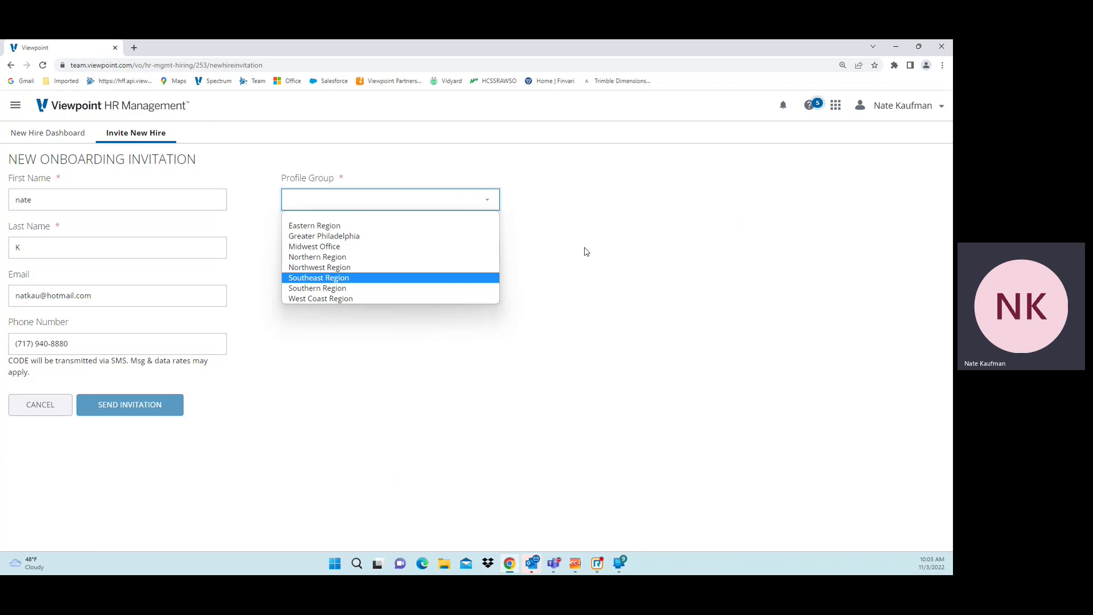
Step: Choose profile group Greater Philadelphia and profile Estimators, then send the invitation
click(380, 238)
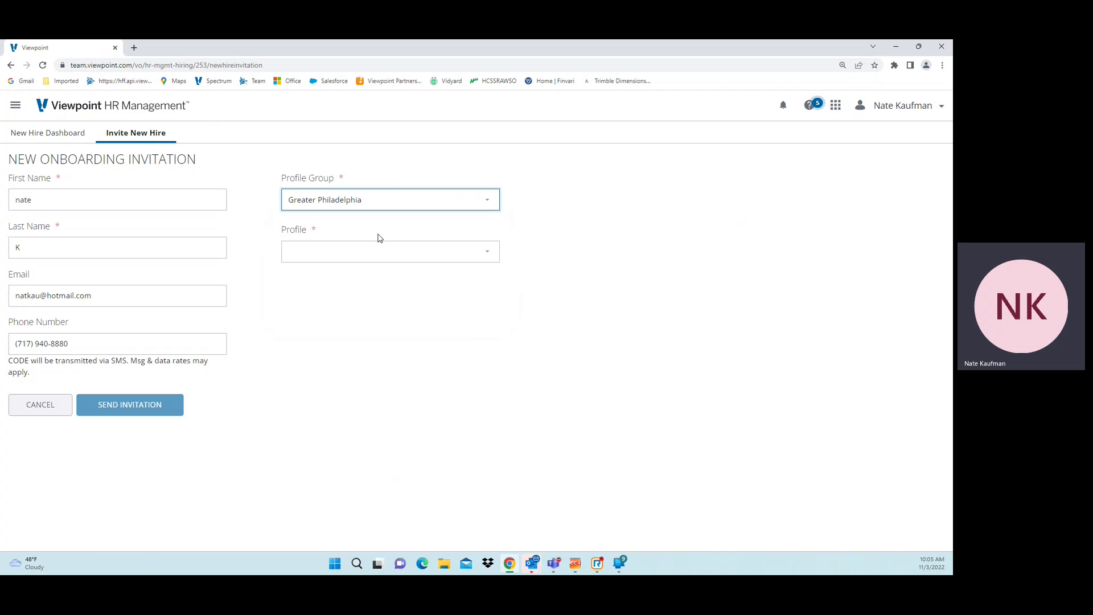
click(448, 256)
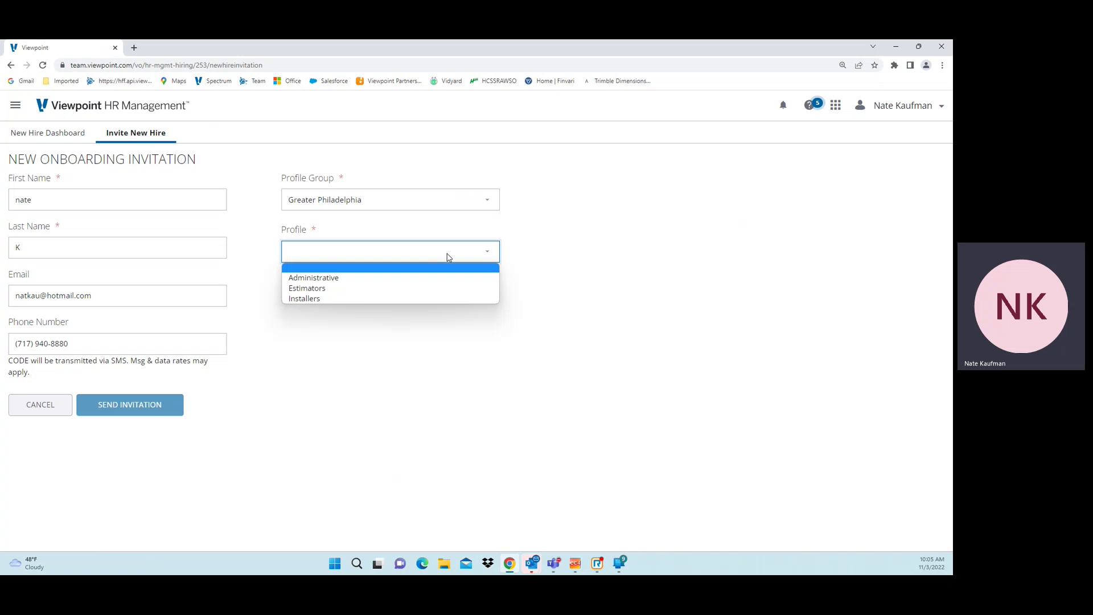
click(363, 290)
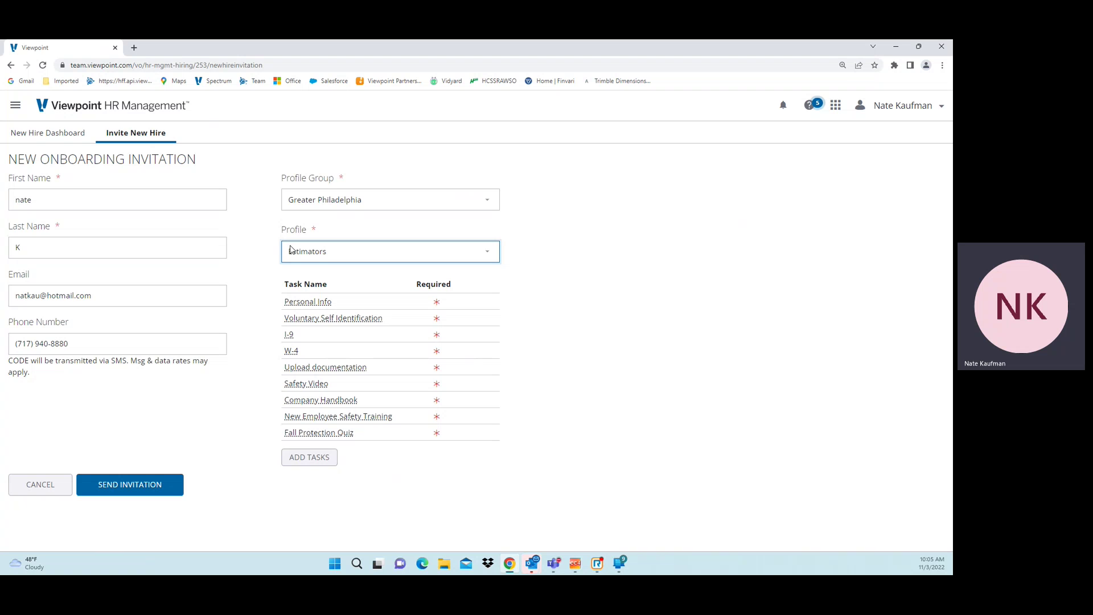
click(142, 488)
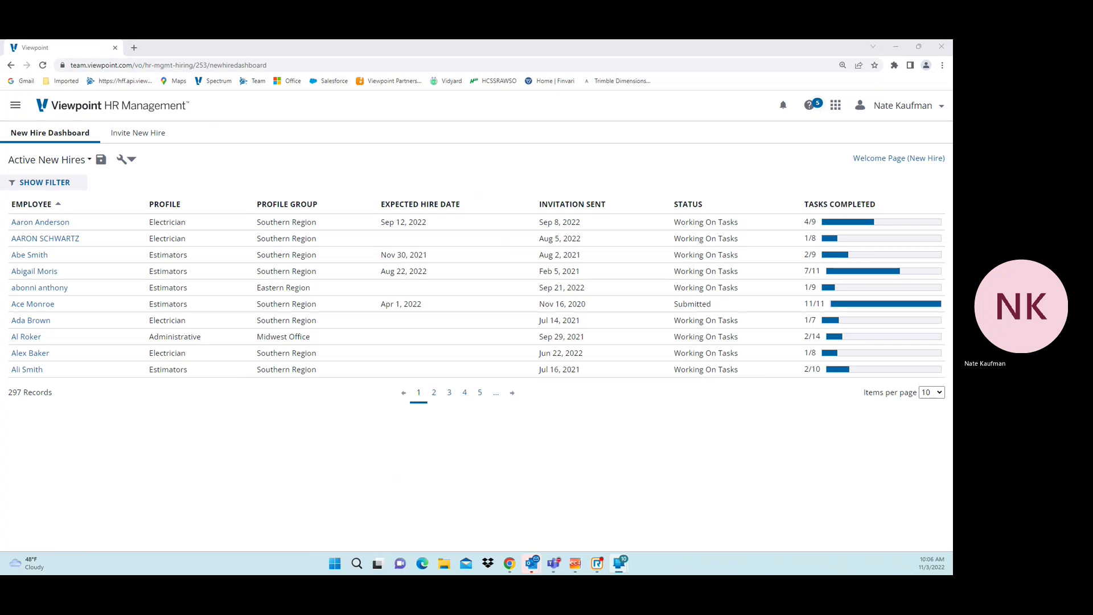
Step: Move the phone mirror showing the 'Welcome to Spectrum Sales' invitation e-mail to the screen centre
drag(732, 91, 340, 94)
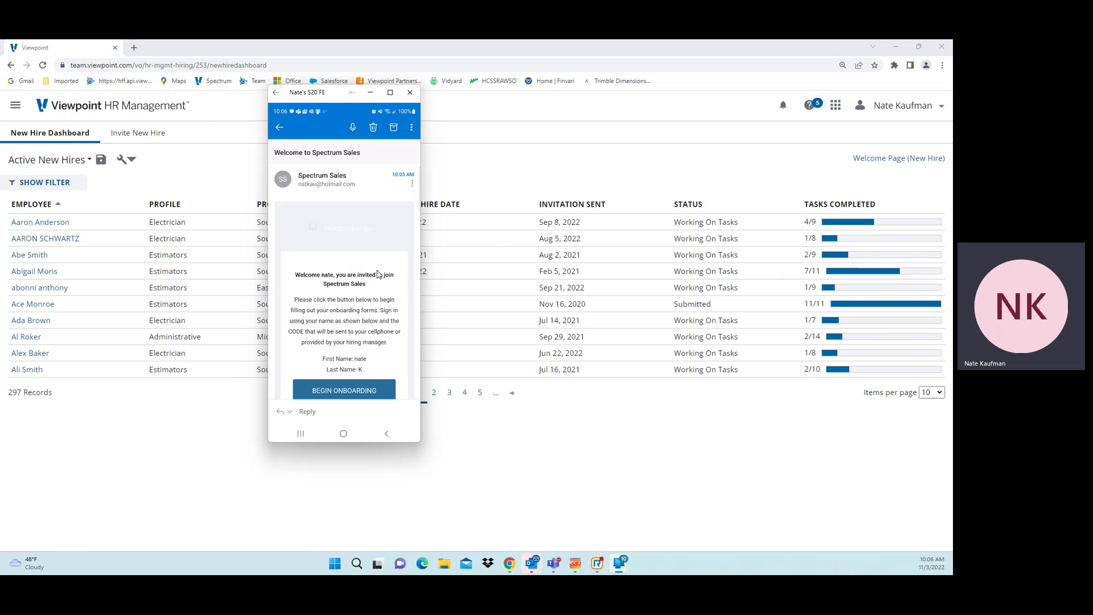
Step: Tap Begin Onboarding in the e-mail to load the Employee Onboarding Portal, then move the phone aside
scroll(366, 291, down, 1)
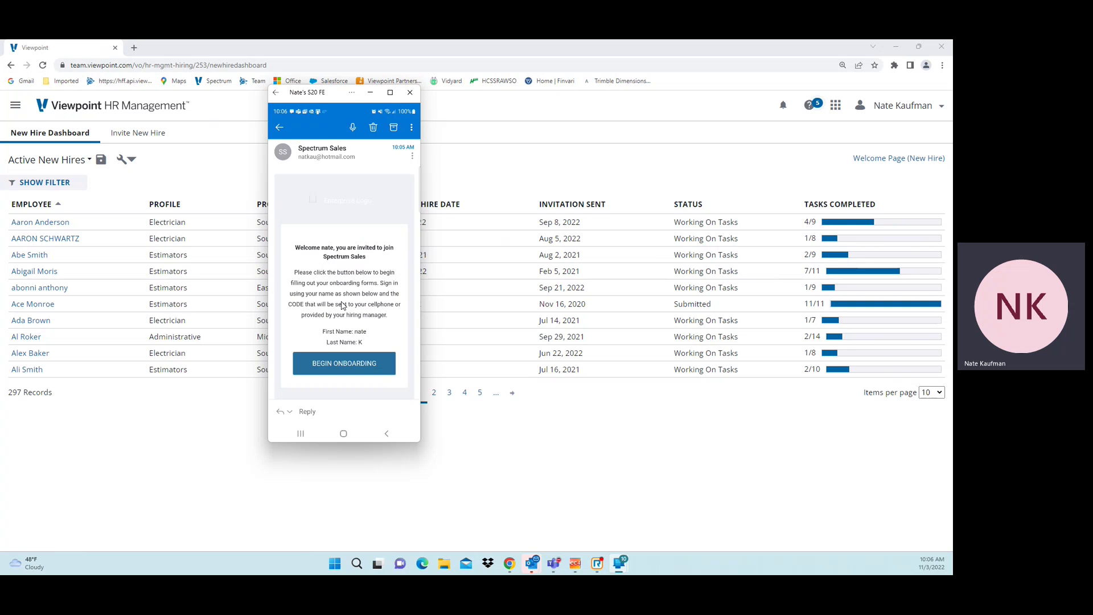
click(346, 359)
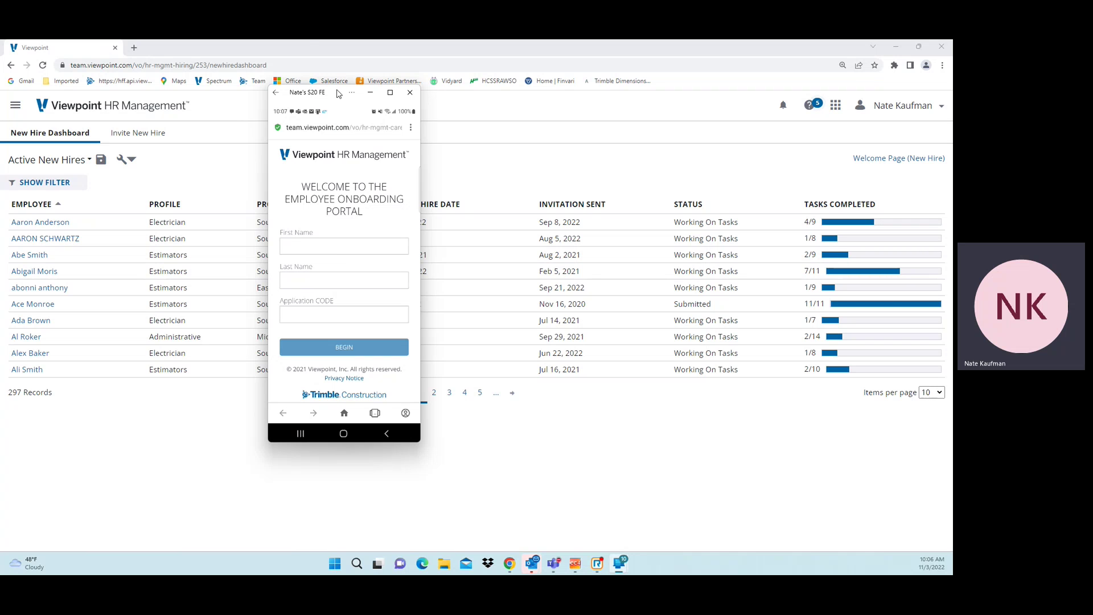
drag(338, 94, 952, 145)
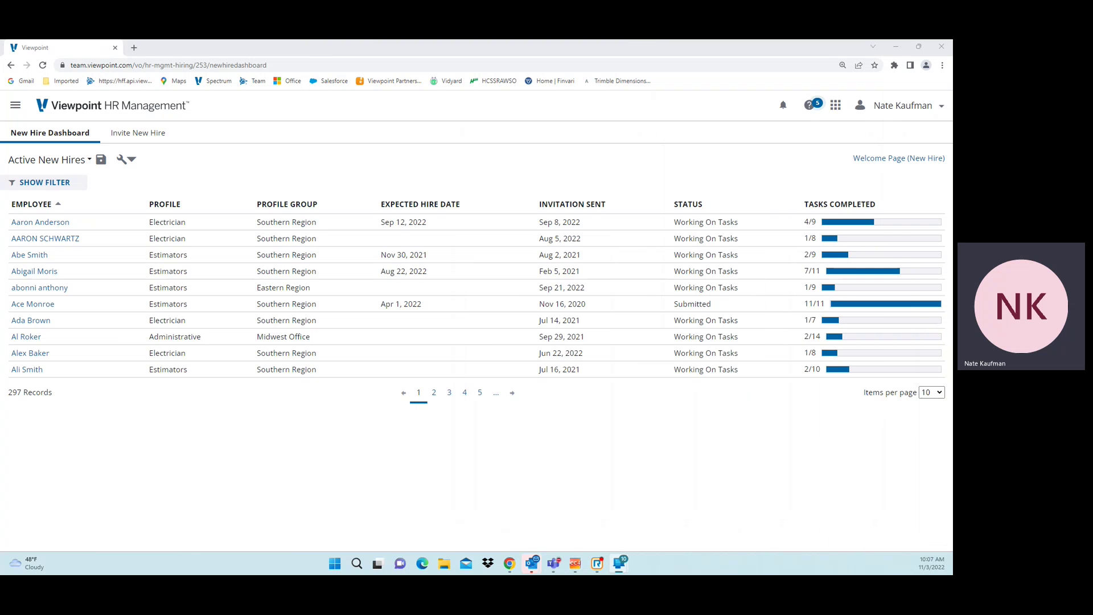
Step: Open HR Management > Onboarding > Hiring Setup and review the Administrative profile's groups, welcome text and tasks
click(16, 105)
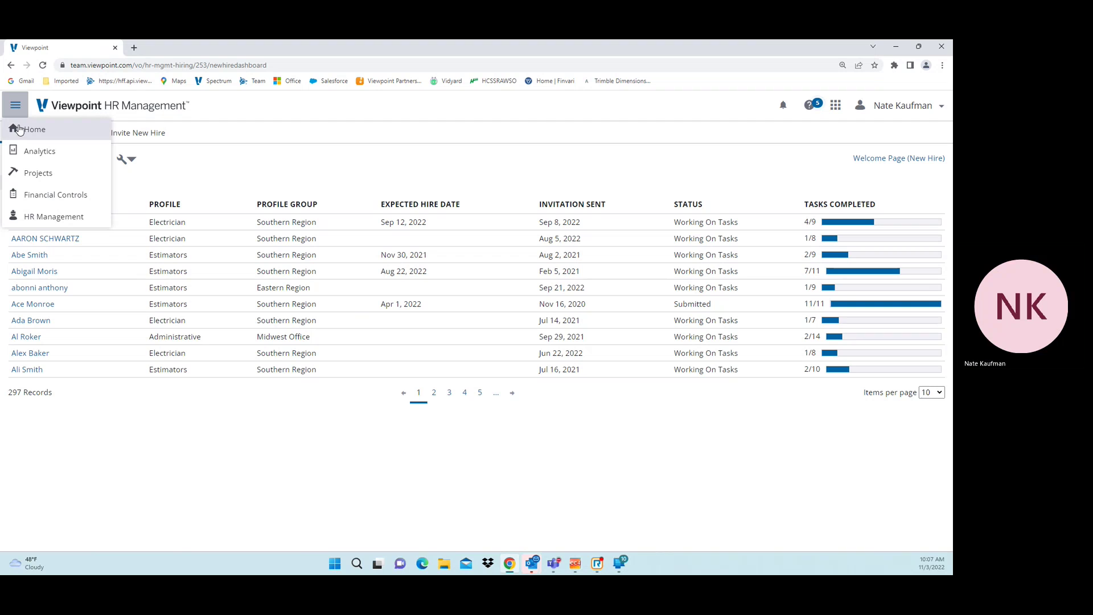
click(38, 222)
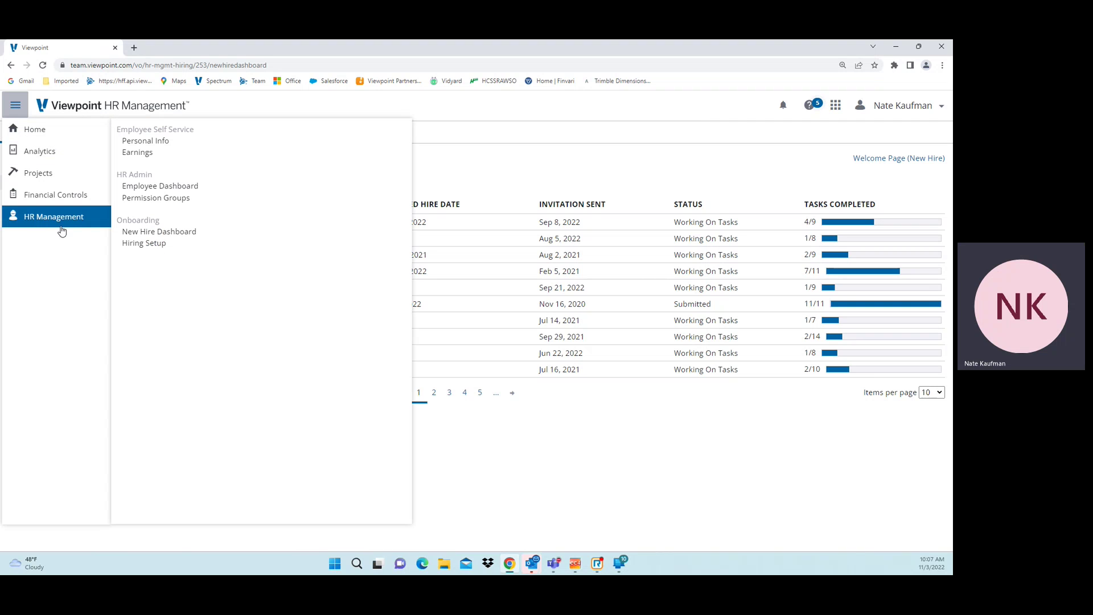
click(149, 244)
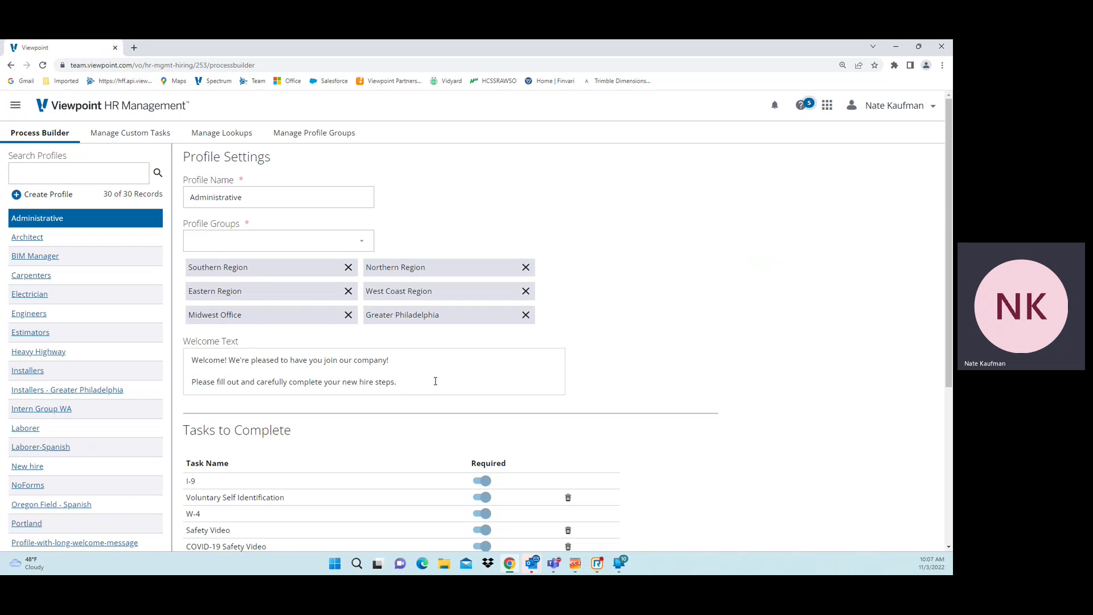
scroll(435, 381, down, 3)
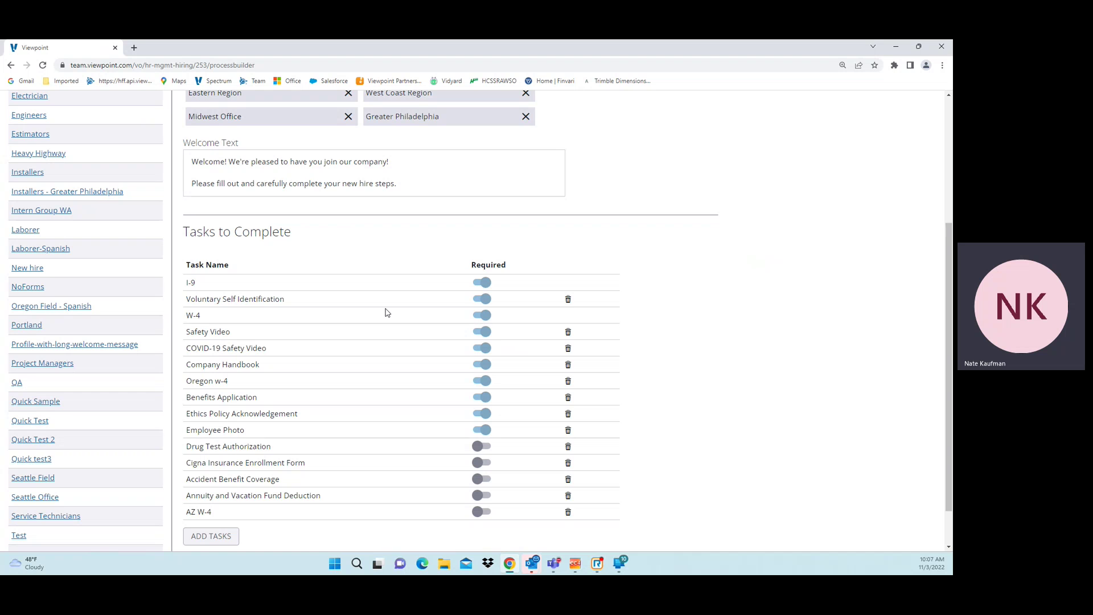
scroll(385, 312, up, 4)
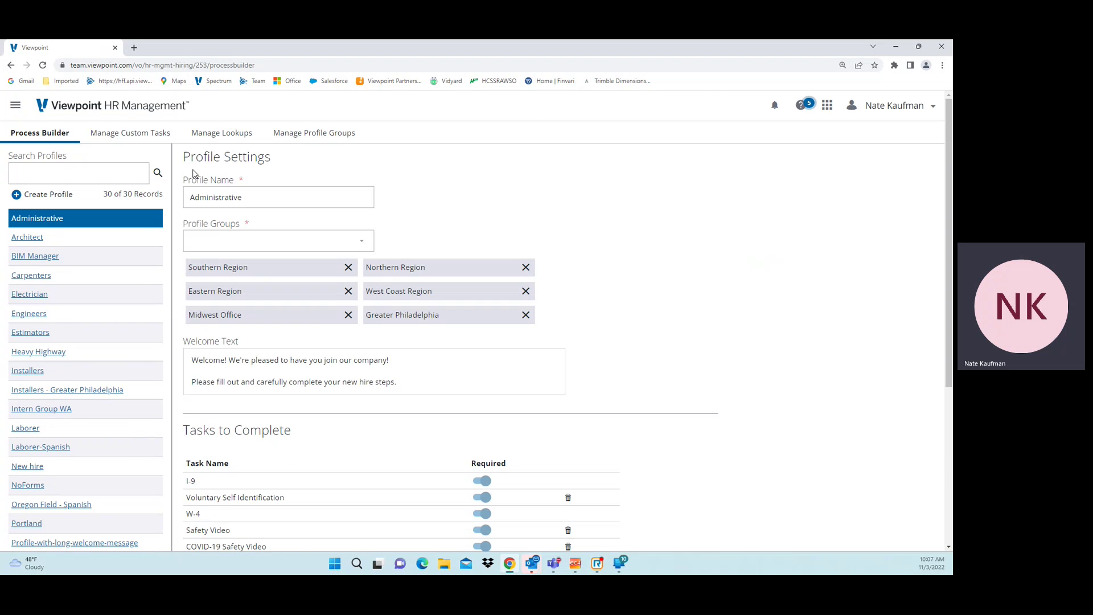
Step: Check the Earnings page's pay stubs and Tax Statements, finding none, then return to Hiring Setup
click(15, 108)
click(23, 216)
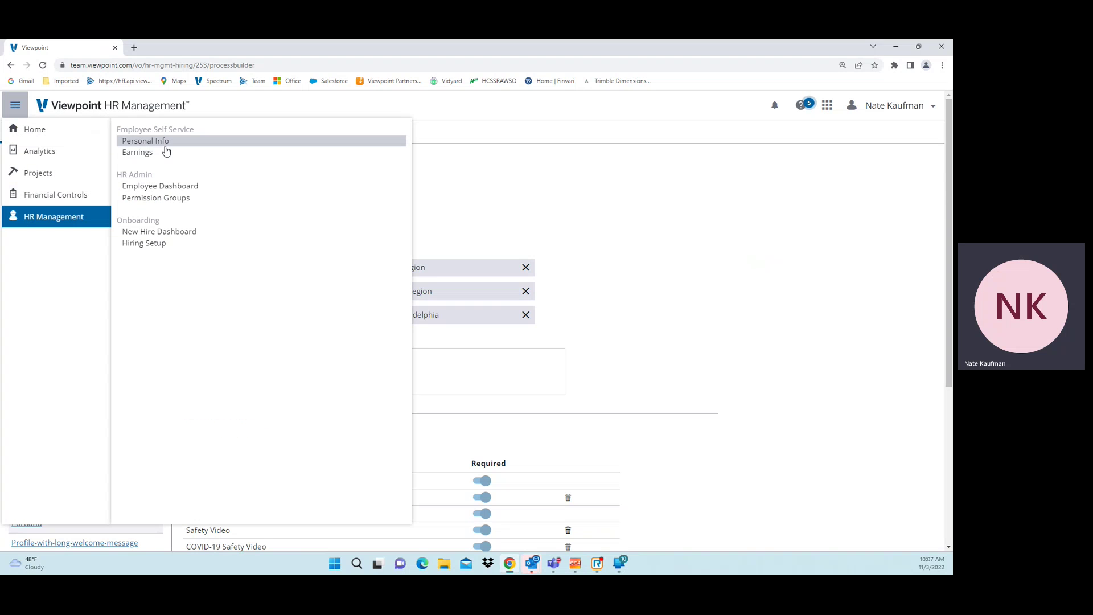
click(163, 153)
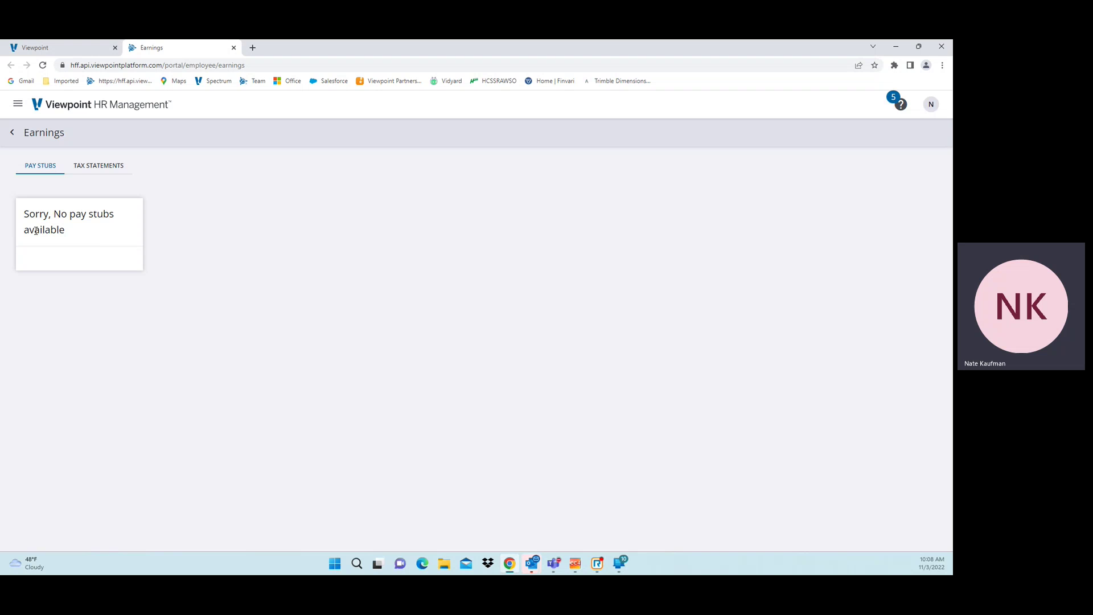
click(117, 170)
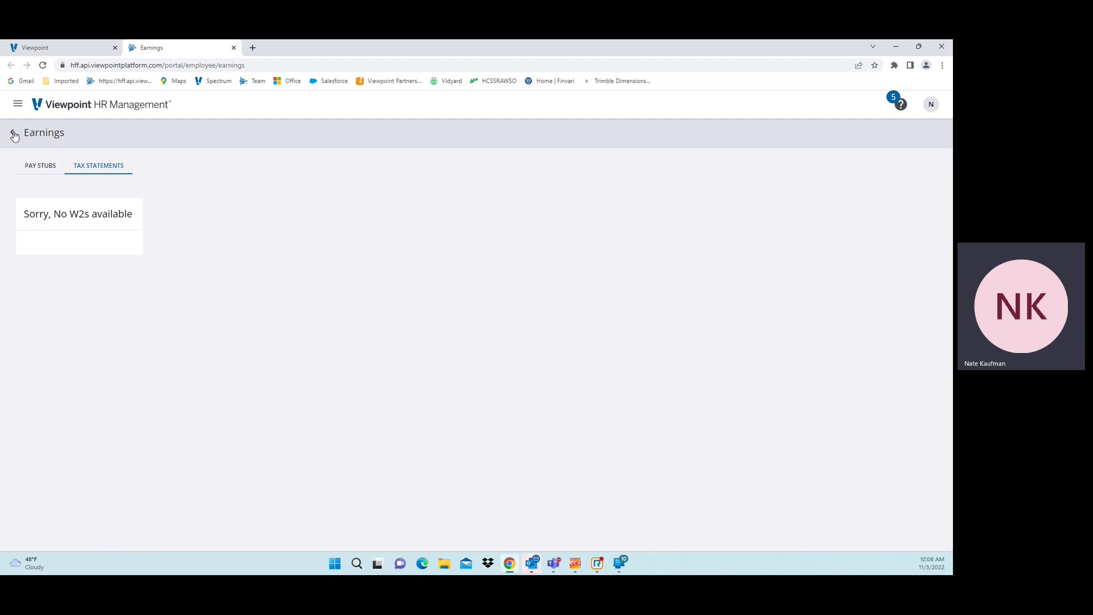
click(39, 47)
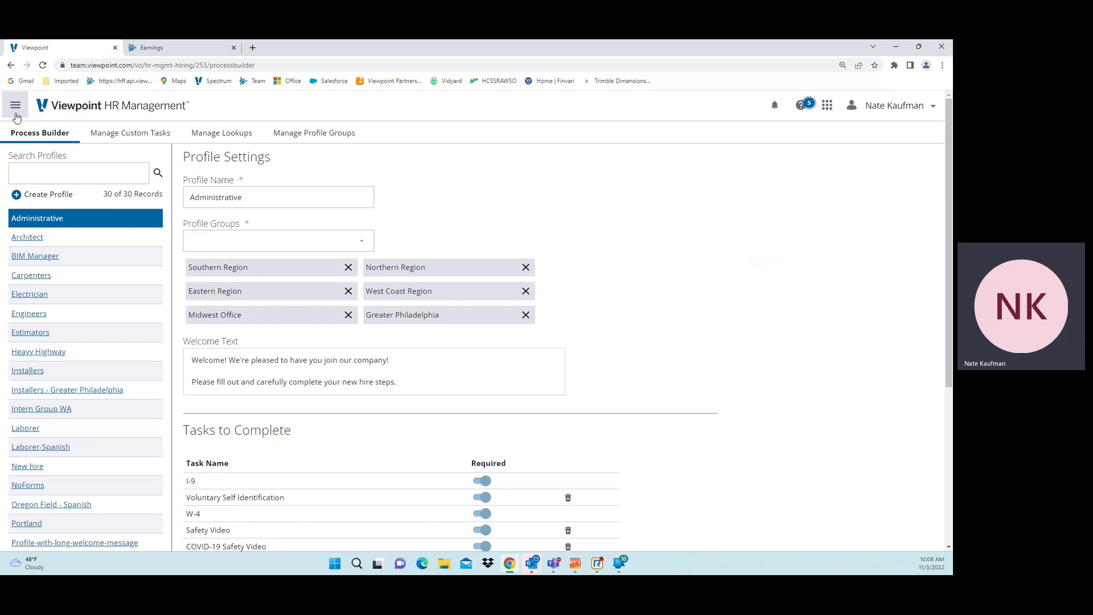
click(15, 105)
Step: Open Employee Self Service > Personal Info and review name, contact and pending address details
click(34, 218)
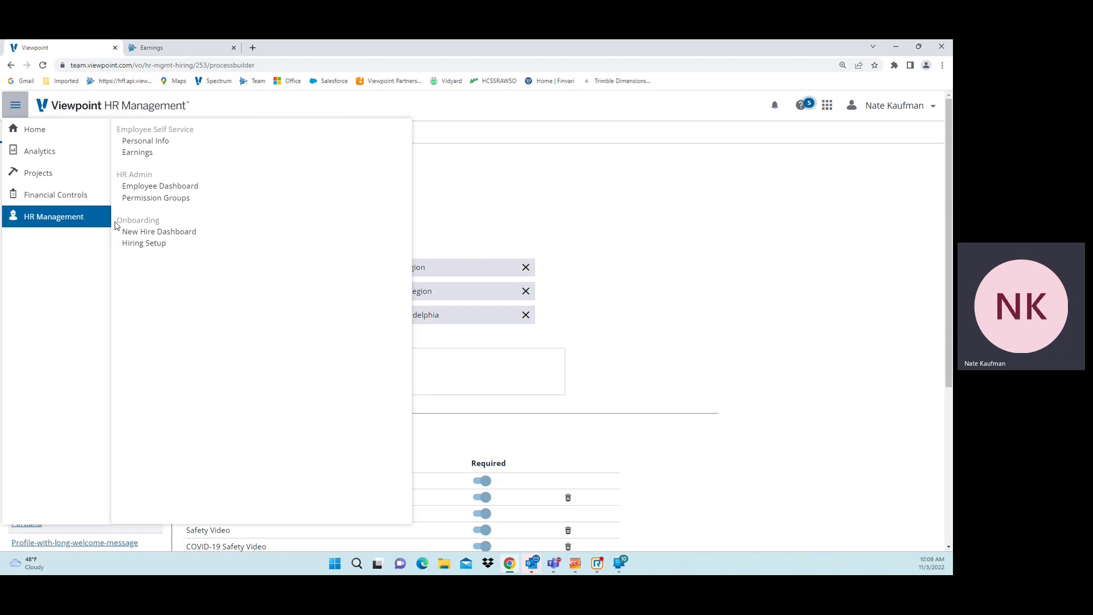
click(166, 145)
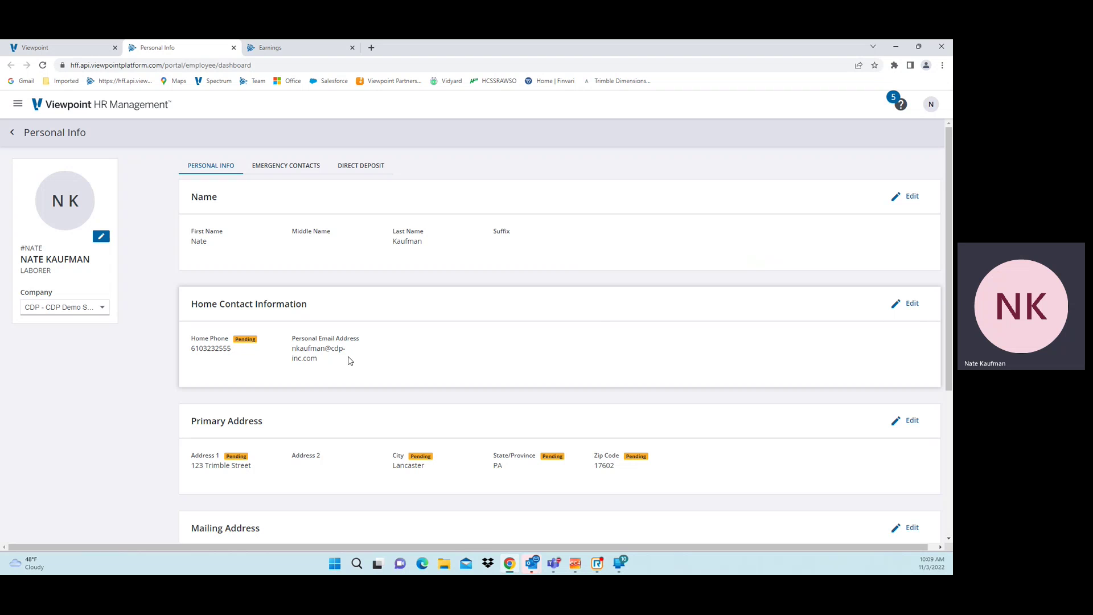
scroll(375, 369, down, 1)
scroll(378, 369, down, 1)
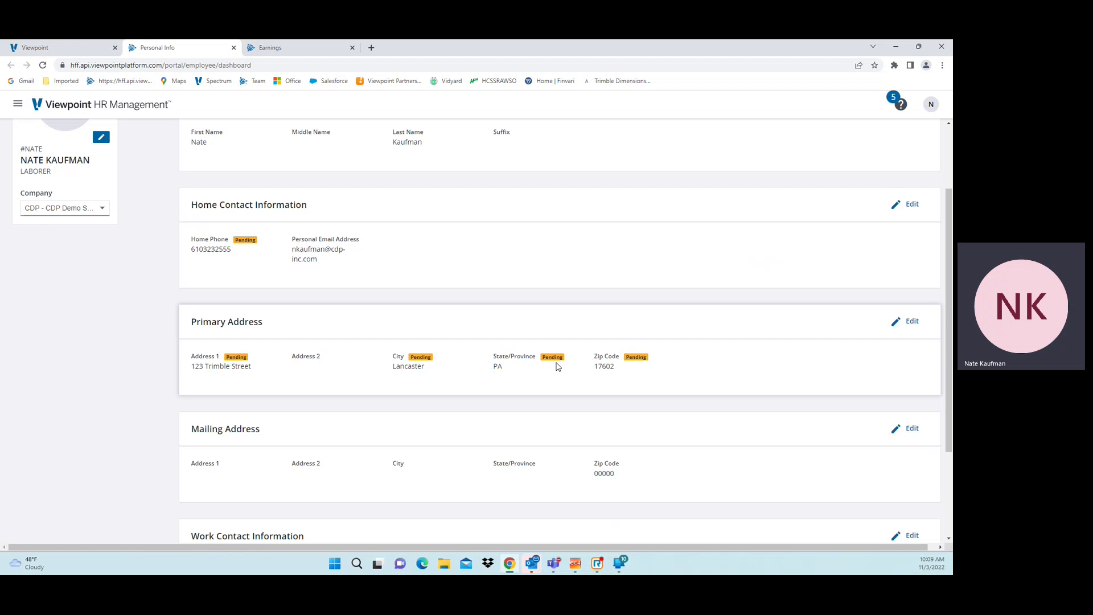
scroll(556, 367, down, 2)
scroll(554, 370, down, 1)
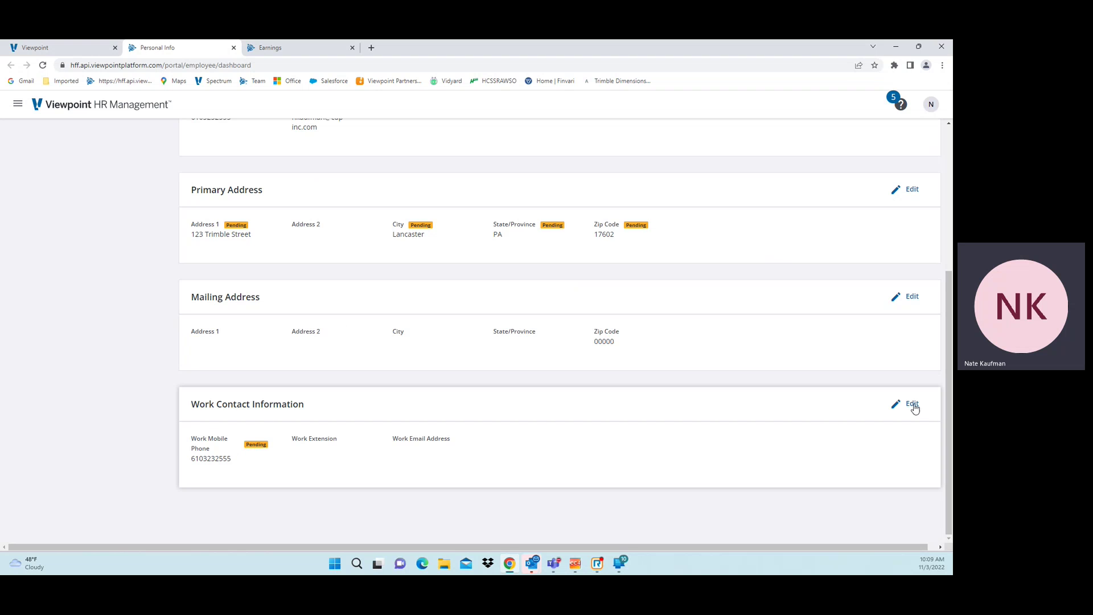
scroll(453, 455, up, 2)
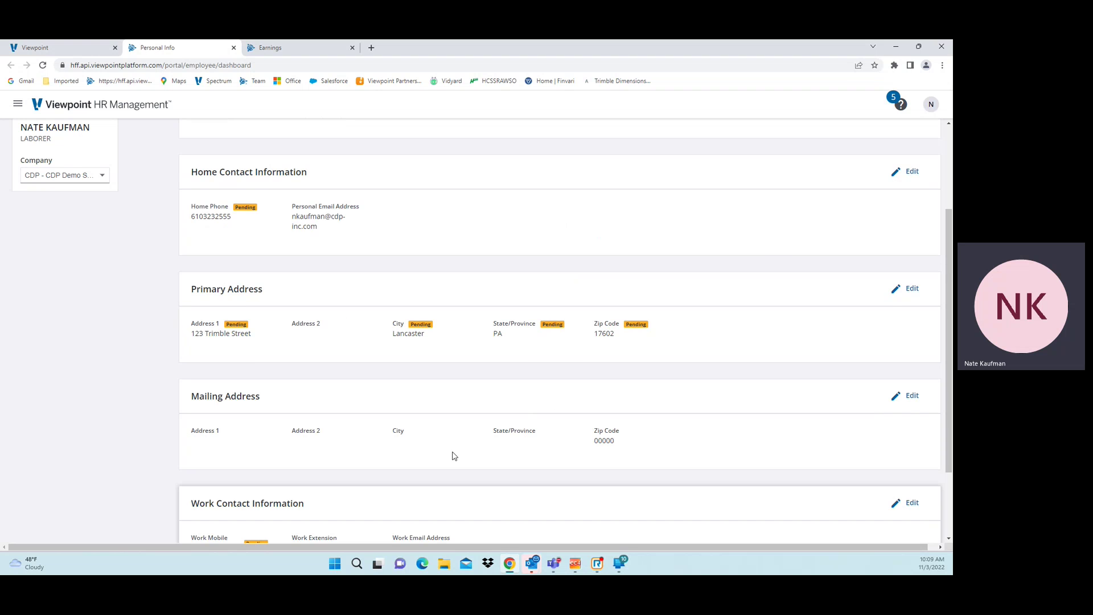
scroll(454, 456, up, 3)
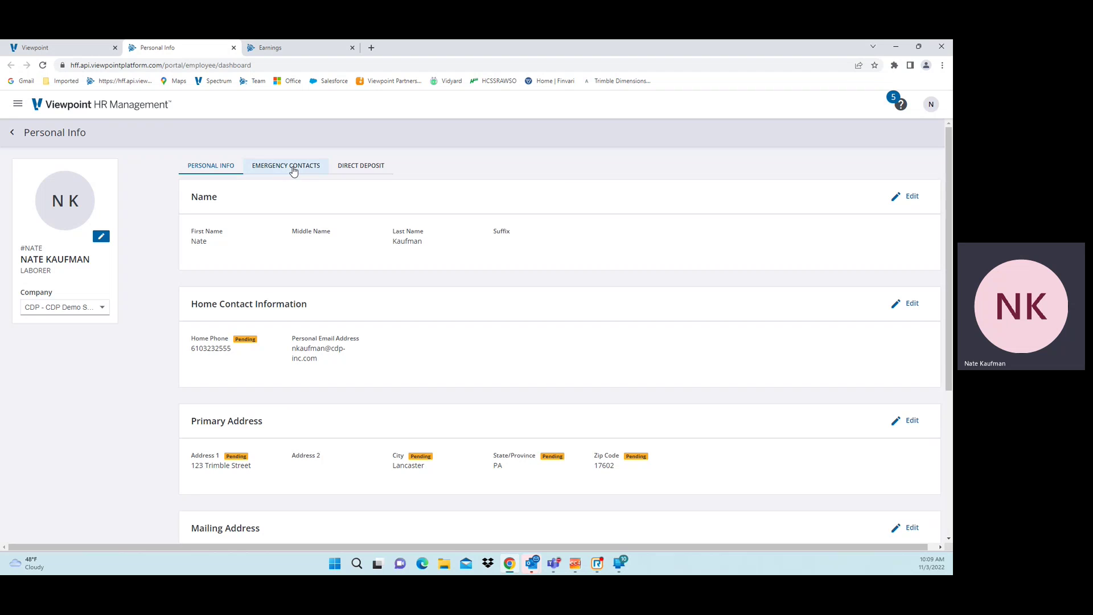
Step: Check the employee's emergency contacts, then direct deposit, which shows a 0 total and no bank account
click(293, 169)
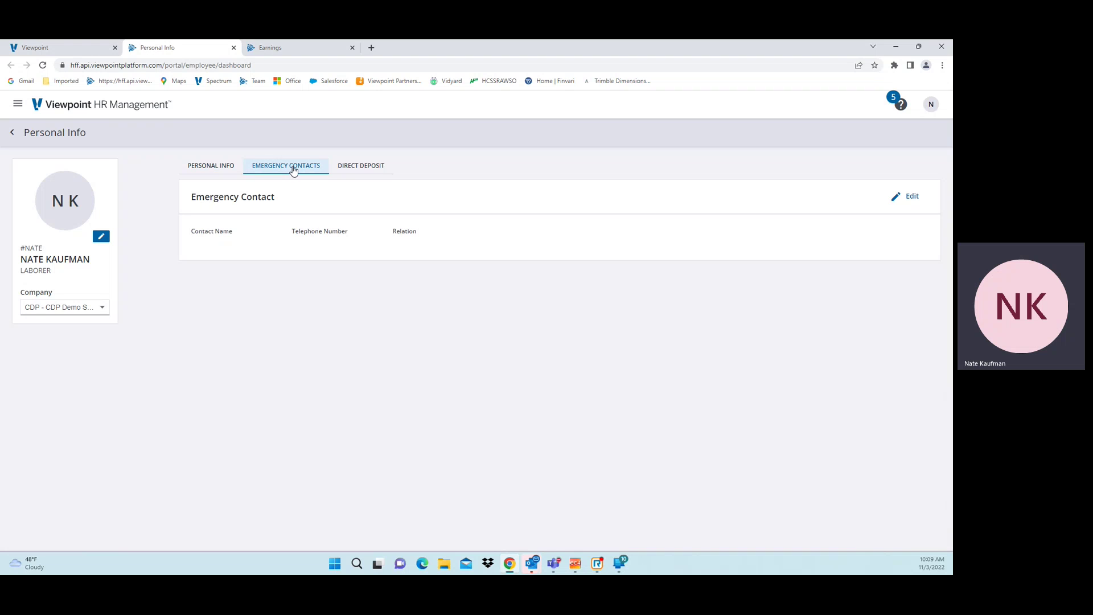
click(377, 170)
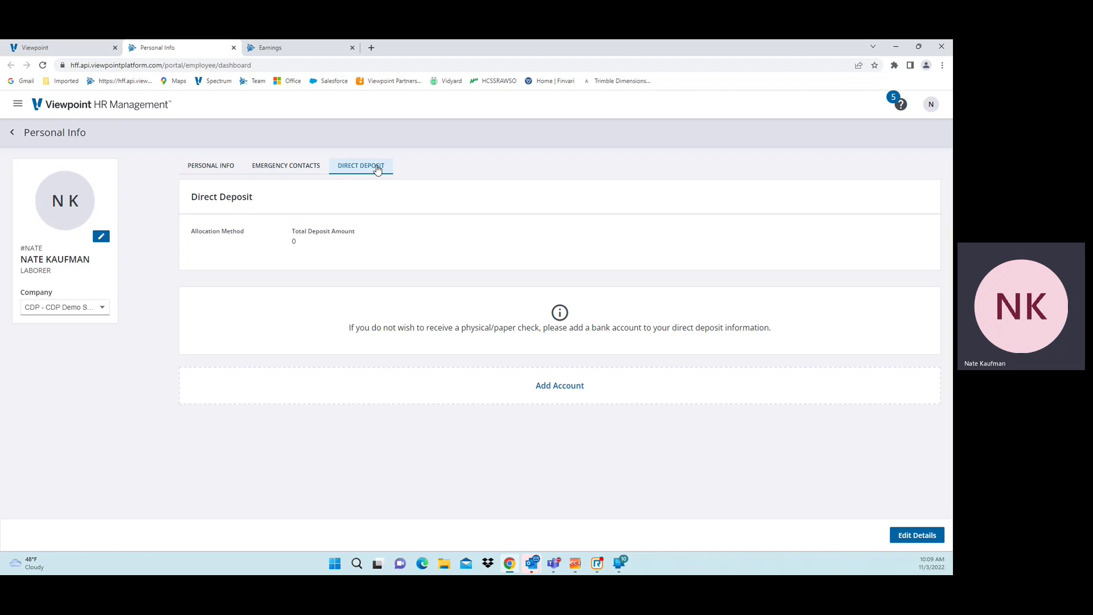